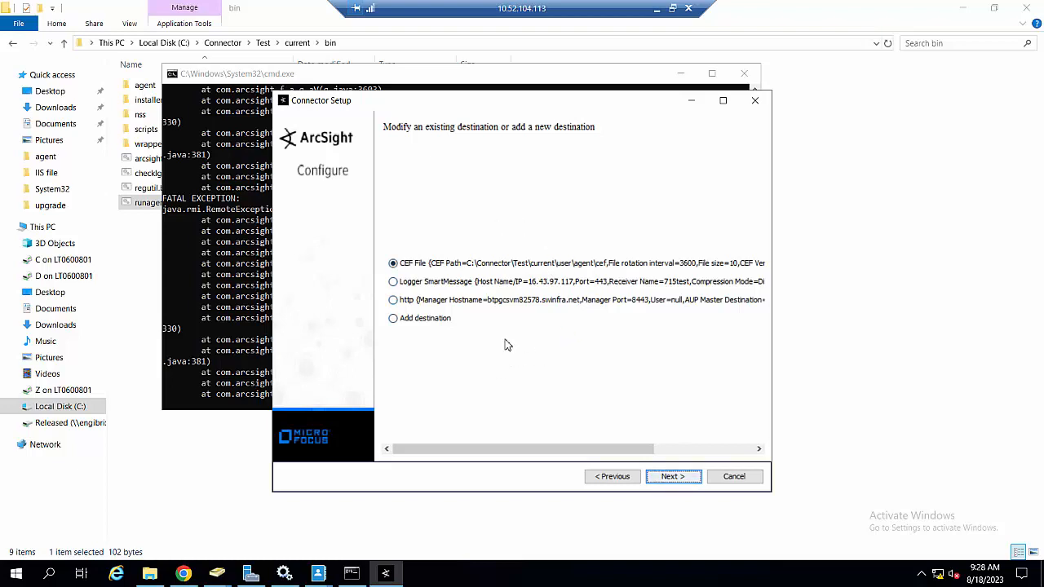
Step: Select the http destination for Manager btpgcsvm82578.swinfra.net and move the setup window up and left
{"action": "left_click", "coordinate": [440, 302]}
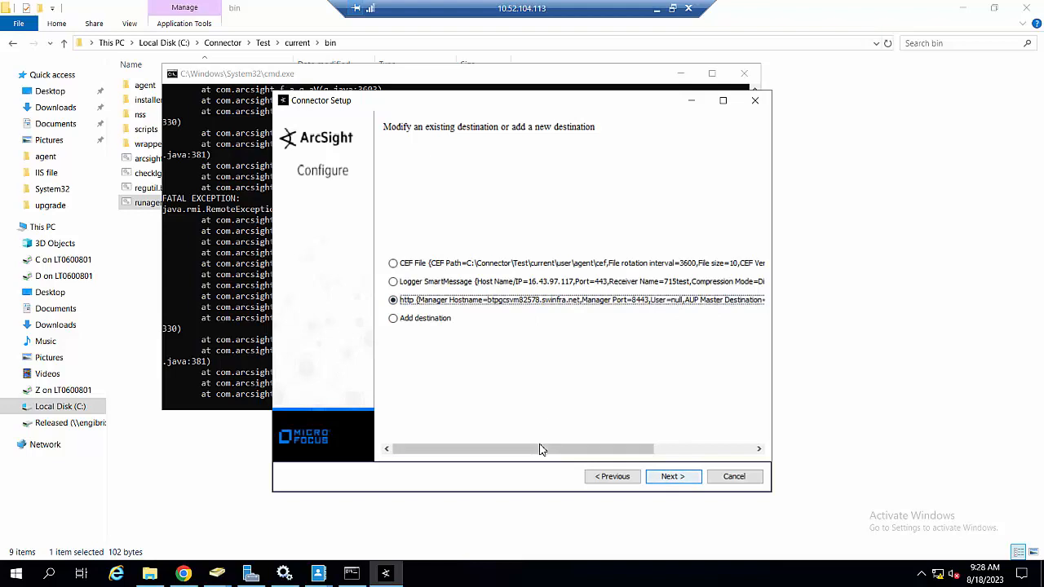
{"action": "left_click_drag", "start_coordinate": [622, 449], "coordinate": [499, 455]}
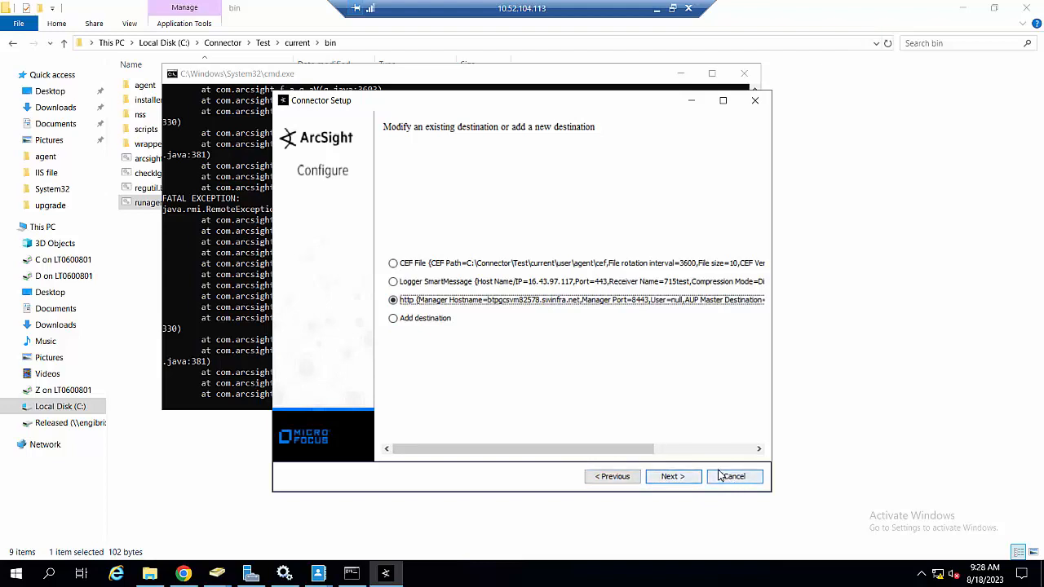
{"action": "left_click_drag", "start_coordinate": [606, 104], "coordinate": [522, 77]}
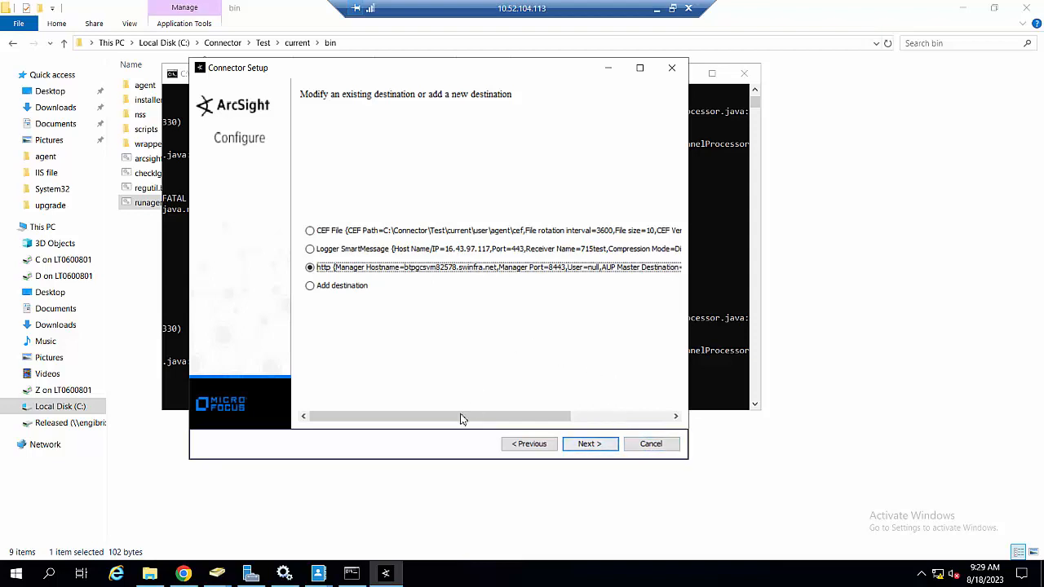
Step: Scroll the destination list horizontally to read the full http Manager entry
{"action": "left_click_drag", "start_coordinate": [462, 419], "coordinate": [443, 377]}
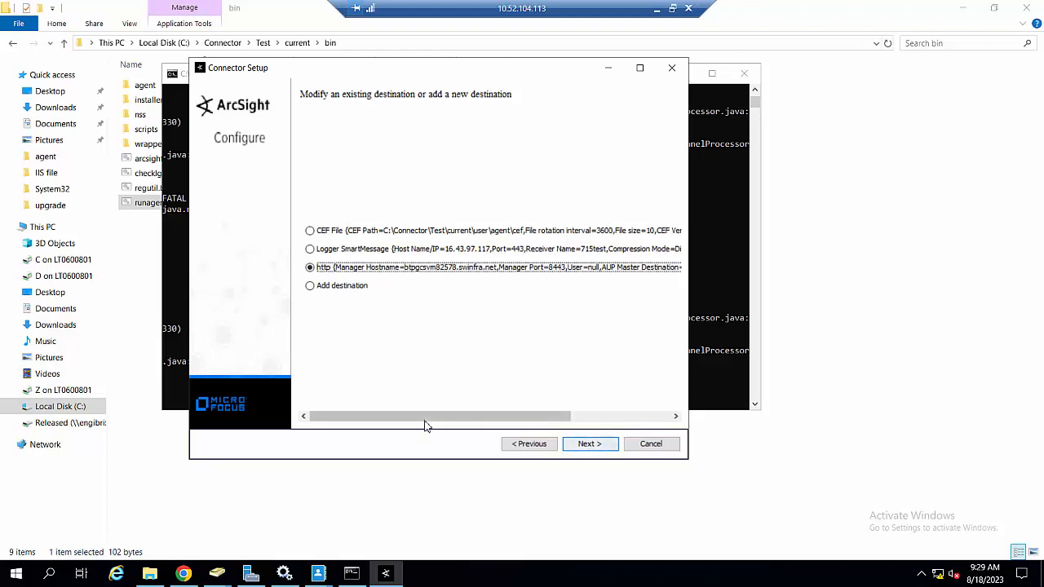
{"action": "left_click_drag", "start_coordinate": [432, 421], "coordinate": [373, 432]}
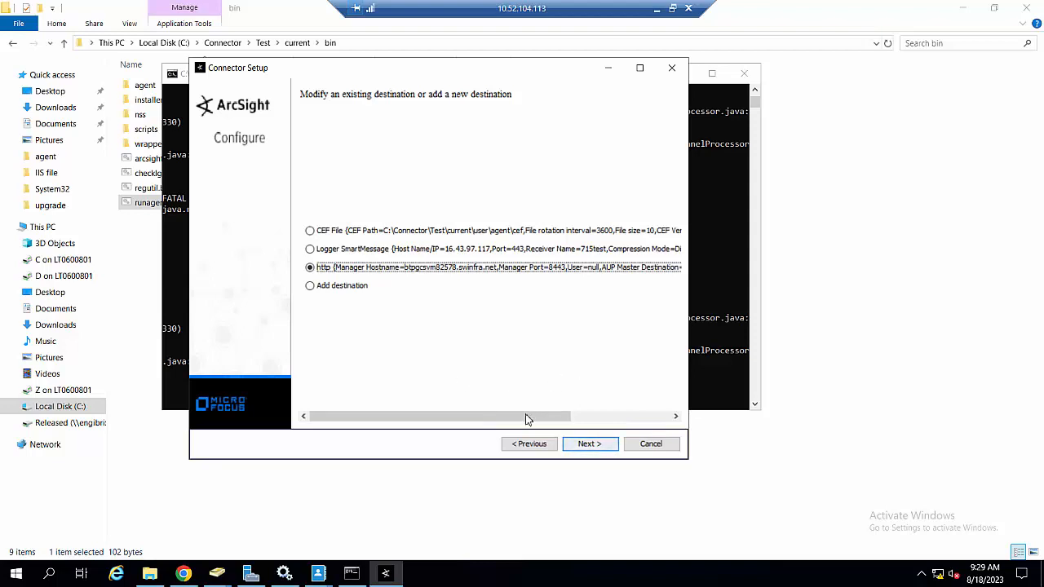
{"action": "scroll", "coordinate": [595, 427], "scroll_direction": "right", "scroll_amount": 1}
{"action": "scroll", "coordinate": [591, 400], "scroll_direction": "right", "scroll_amount": 5}
{"action": "scroll", "coordinate": [521, 408], "scroll_direction": "left", "scroll_amount": 10}
Step: Advance to the destination actions page, then cancel and confirm exiting the wizard
{"action": "left_click", "coordinate": [599, 445]}
{"action": "left_click", "coordinate": [595, 445]}
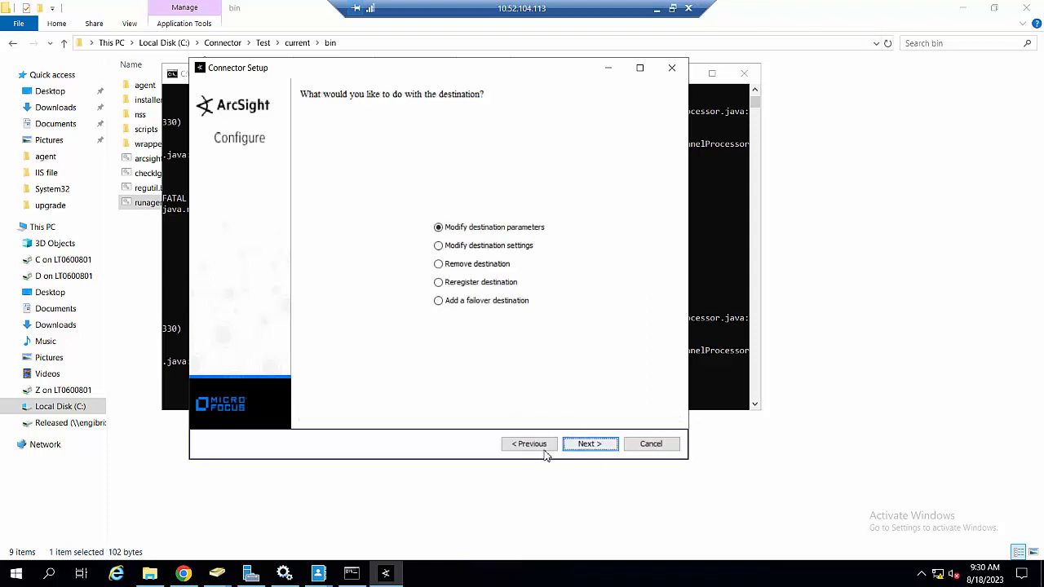
{"action": "left_click", "coordinate": [651, 444]}
{"action": "left_click", "coordinate": [411, 282]}
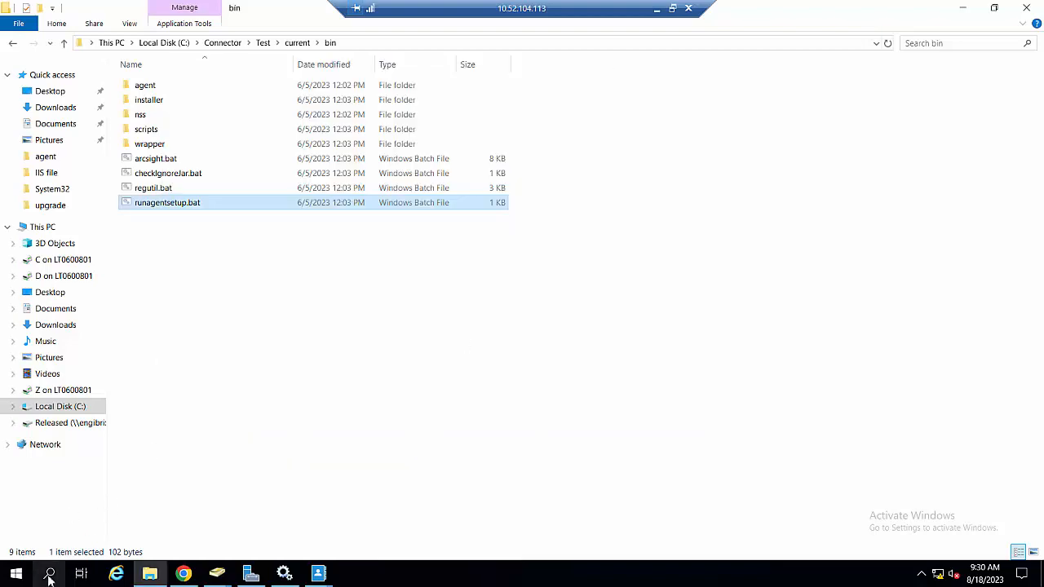
Step: Search for cmd and run Command Prompt as administrator
{"action": "left_click", "coordinate": [49, 574]}
{"action": "type", "text": "c"}
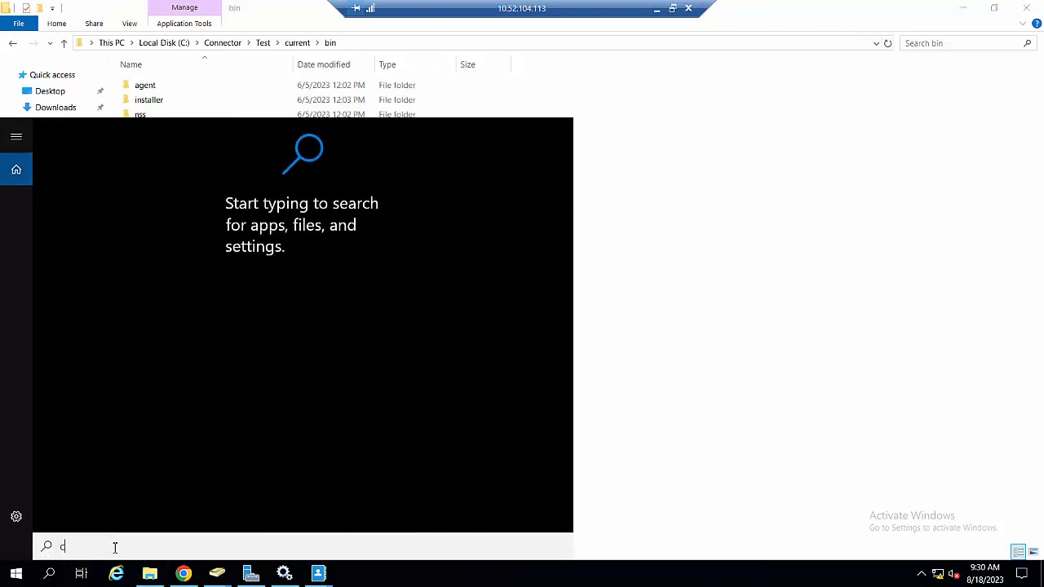
{"action": "type", "text": "md"}
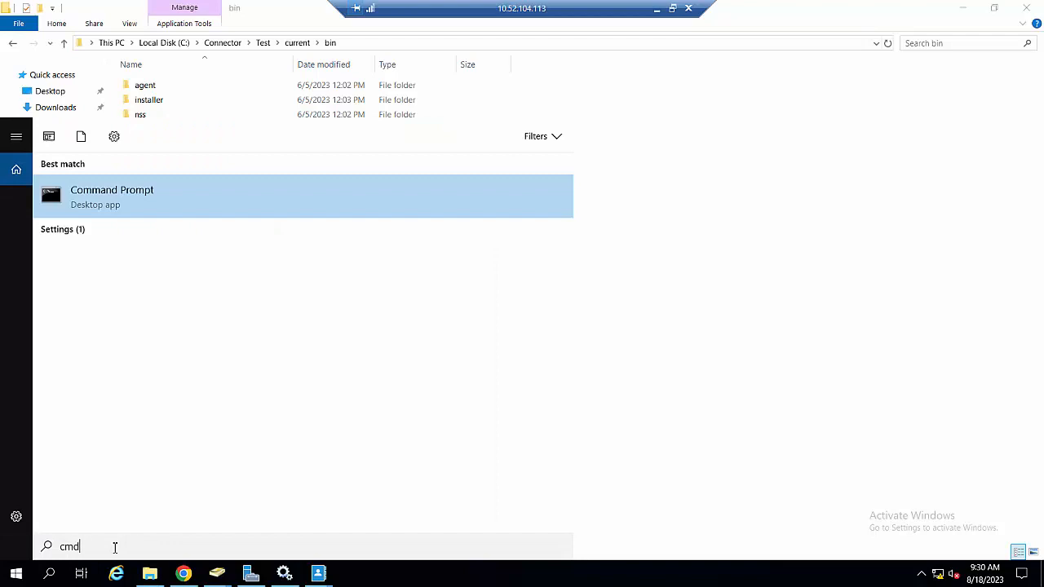
{"action": "right_click", "coordinate": [202, 196]}
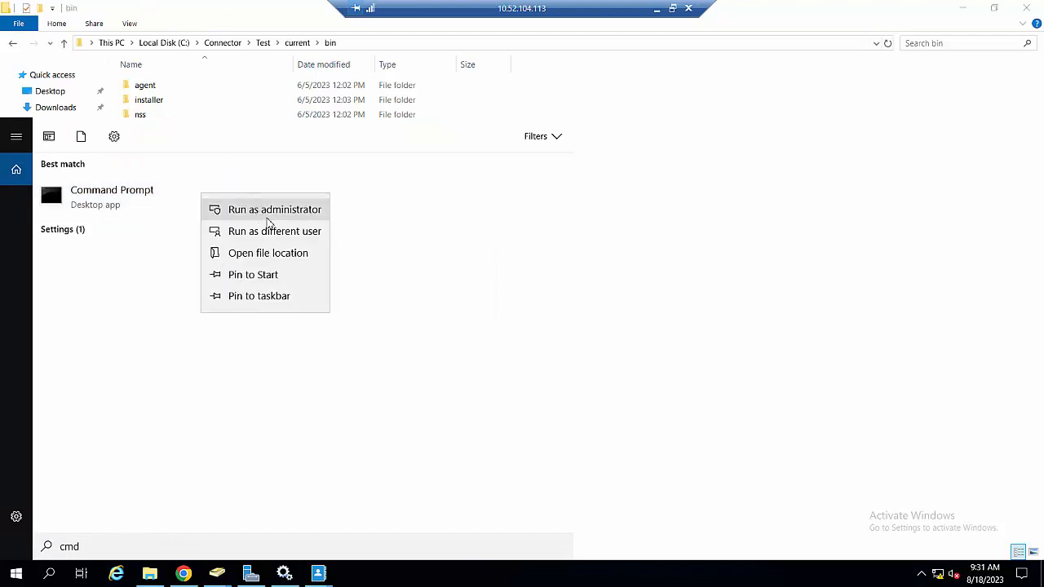
{"action": "left_click", "coordinate": [280, 212]}
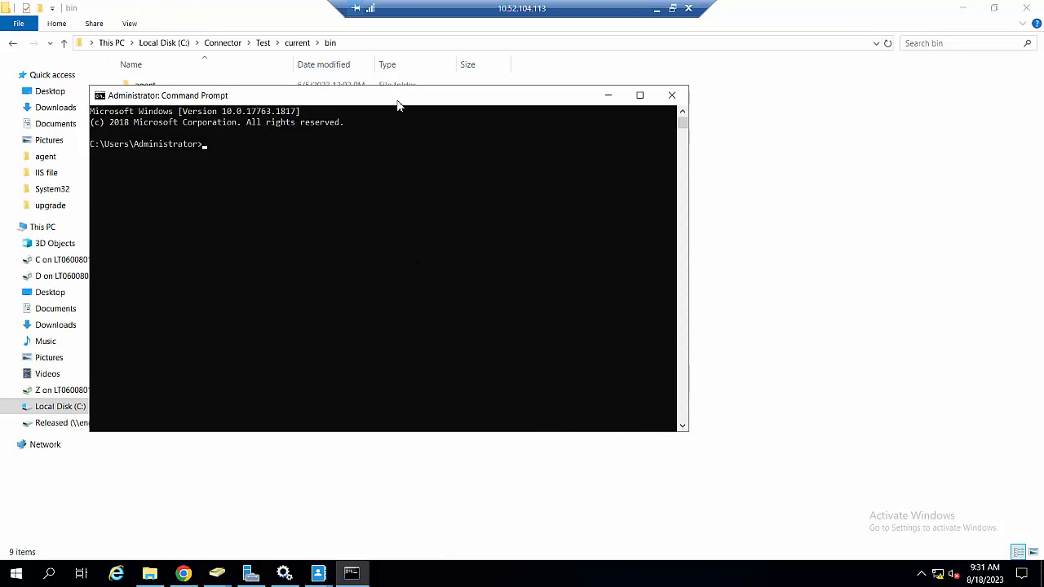
Step: Browse File Explorer to C:\Connector\Test\current\bin and select its full path
{"action": "left_click", "coordinate": [417, 44]}
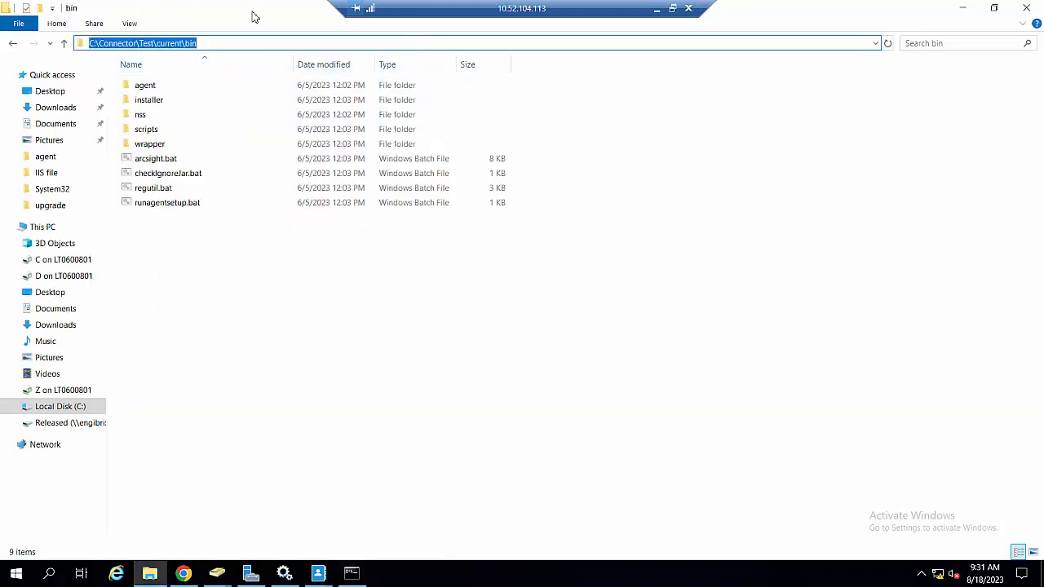
{"action": "left_click", "coordinate": [274, 314]}
{"action": "left_click", "coordinate": [265, 44]}
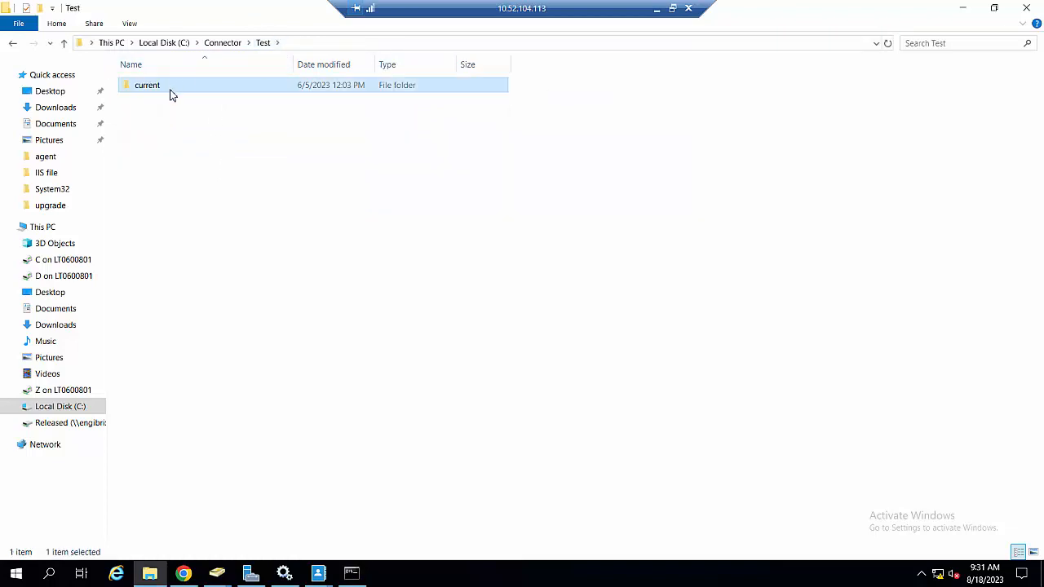
{"action": "double_click", "coordinate": [171, 86]}
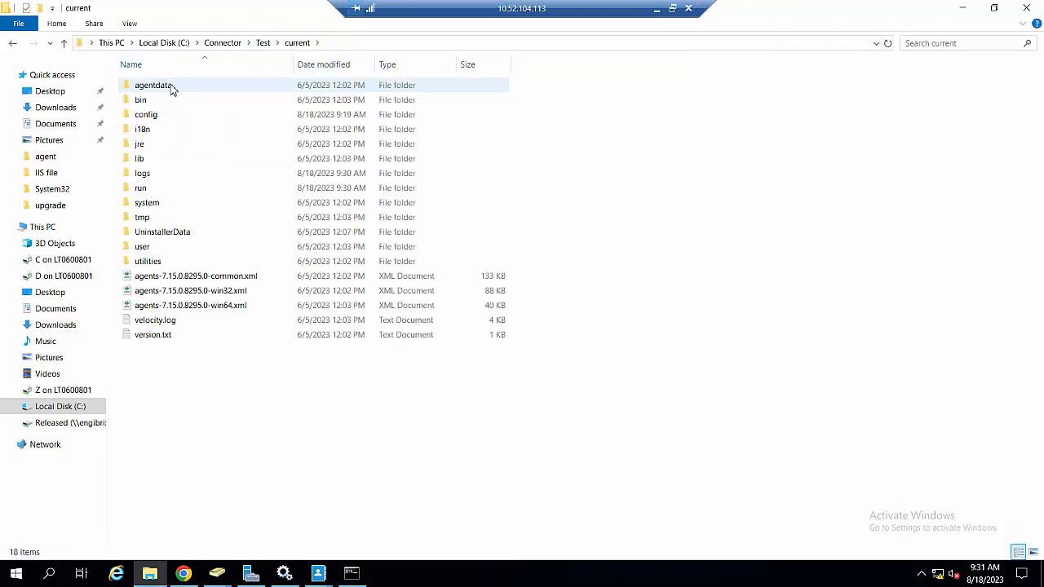
{"action": "double_click", "coordinate": [159, 100]}
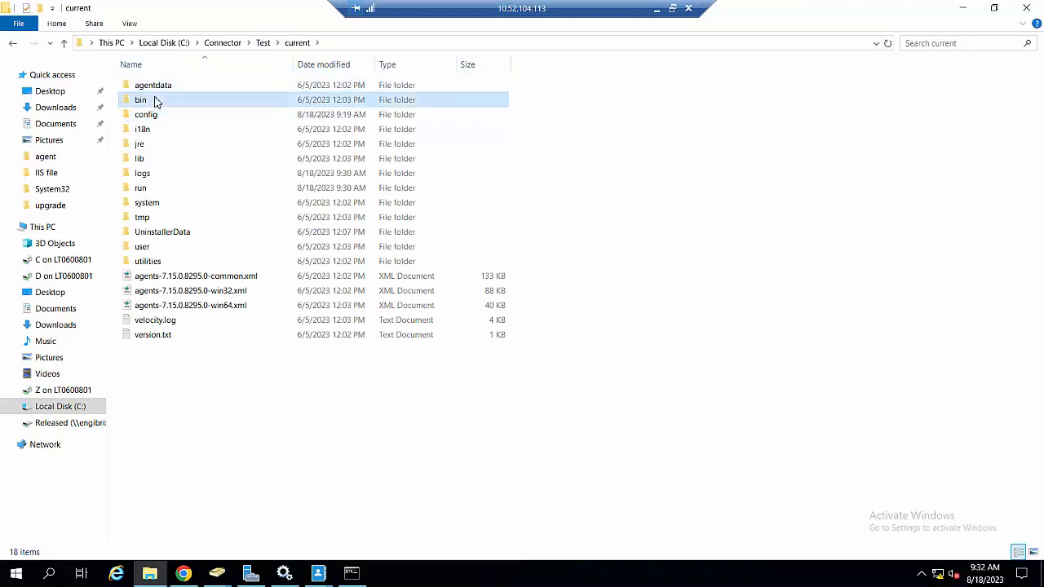
{"action": "left_click", "coordinate": [371, 44]}
{"action": "key", "text": "ctrl+c"}
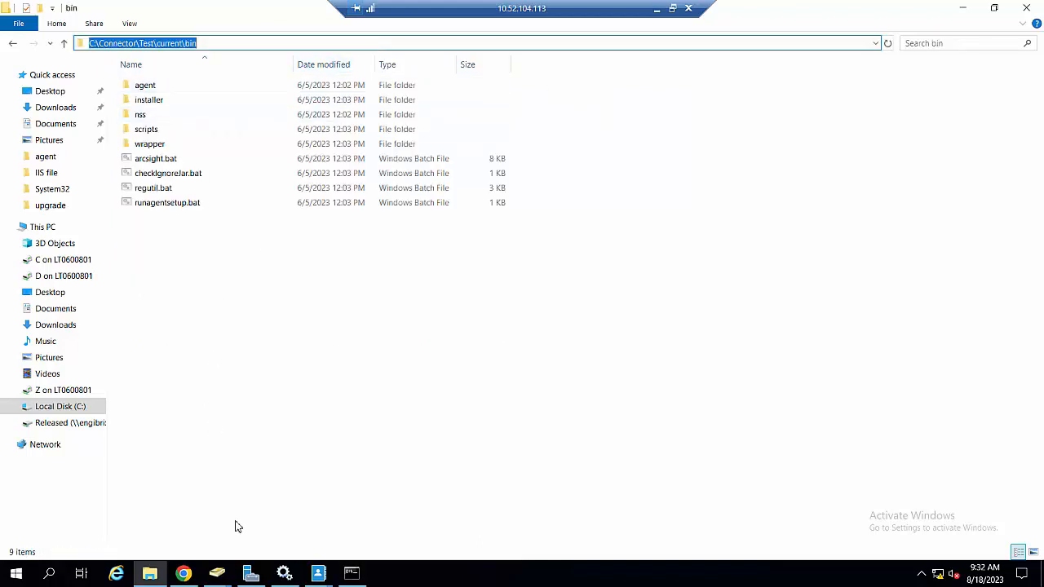
{"action": "left_click", "coordinate": [351, 573]}
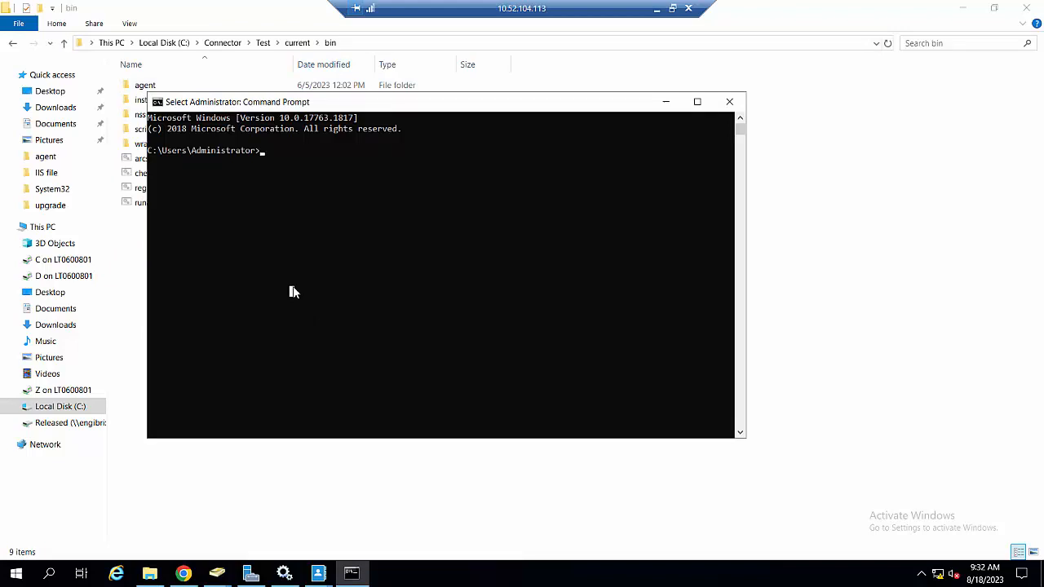
Step: Change directory to the pasted C:\Connector\Test\current\bin path
{"action": "type", "text": "cd"}
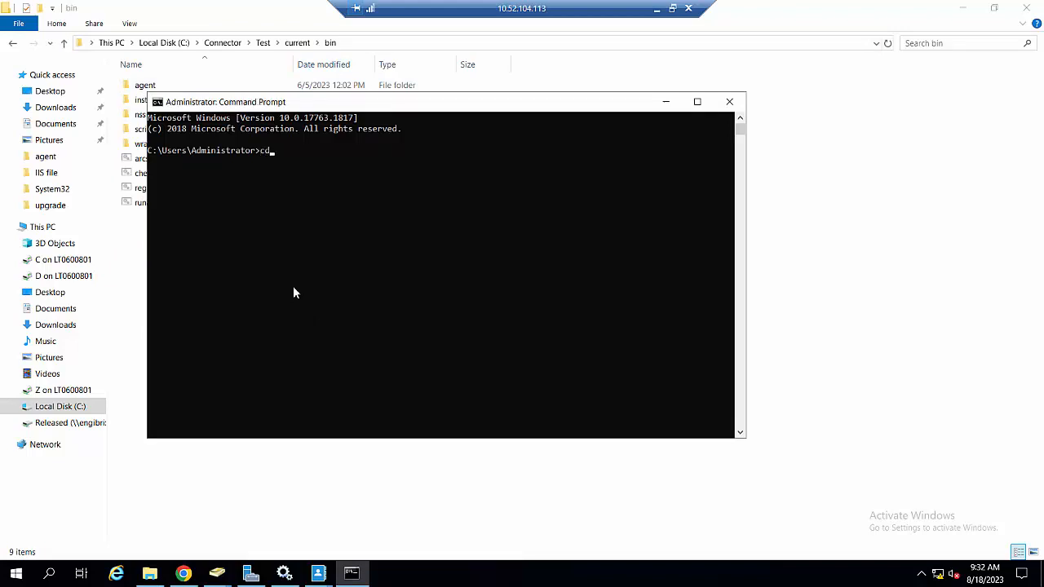
{"action": "key", "text": "ctrl+v"}
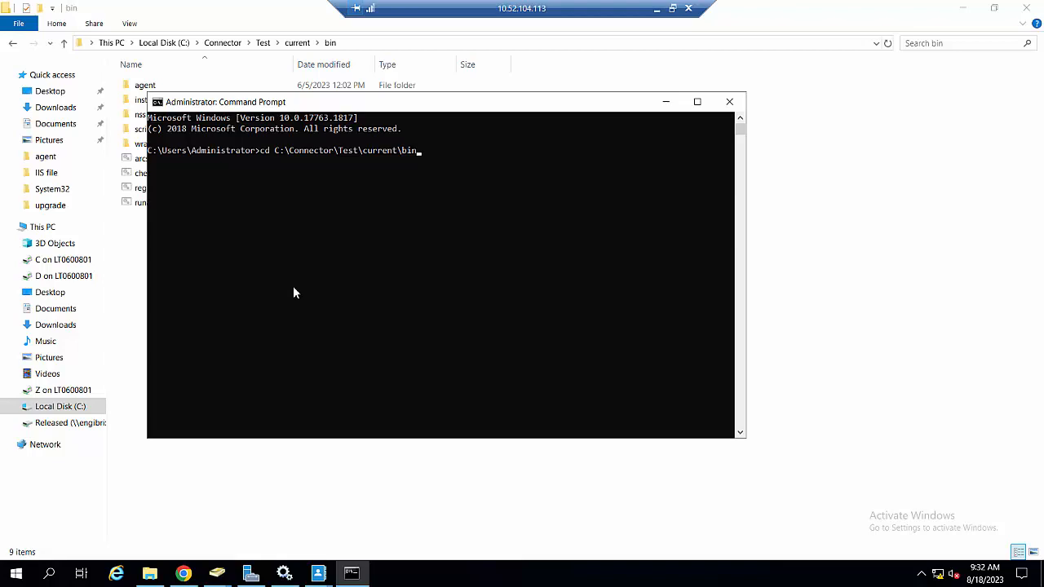
{"action": "key", "text": "Return"}
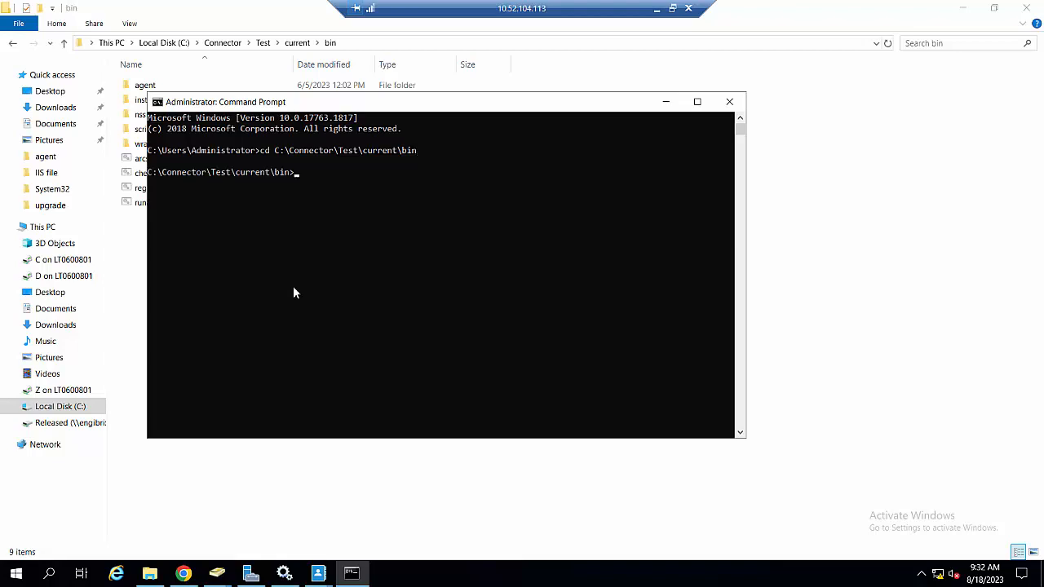
Step: Run 'arcsight keytoolgui', correcting the 'keutoolgui' typo, to launch KeyTool GUI
{"action": "type", "text": "arcsight keutoolgui"}
{"action": "key", "text": "Return"}
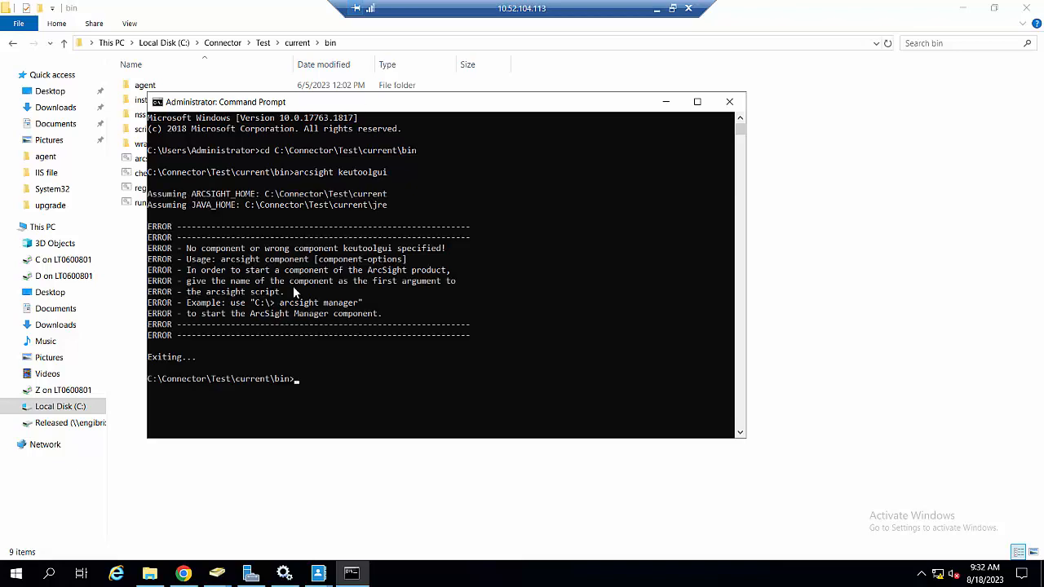
{"action": "key", "text": "Up"}
{"action": "key", "text": "Left"}
{"action": "key", "text": "Left"}
{"action": "key", "text": "Left"}
{"action": "key", "text": "Left"}
{"action": "key", "text": "Left"}
{"action": "key", "text": "Left"}
{"action": "key", "text": "Left"}
{"action": "key", "text": "BackSpace"}
{"action": "type", "text": "y"}
{"action": "key", "text": "Right"}
{"action": "key", "text": "Right"}
{"action": "key", "text": "Right"}
{"action": "key", "text": "Right"}
{"action": "key", "text": "Right"}
{"action": "key", "text": "Right"}
{"action": "key", "text": "Right"}
{"action": "key", "text": "Return"}
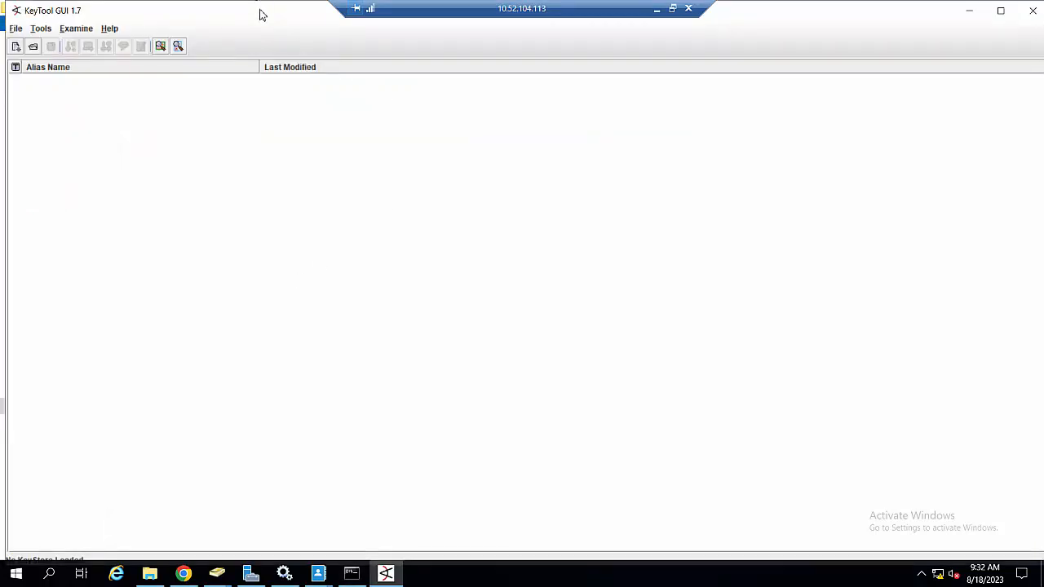
Step: Maximise KeyTool GUI and browse the Open KeyStore dialog to the connector's current folder
{"action": "double_click", "coordinate": [213, 6]}
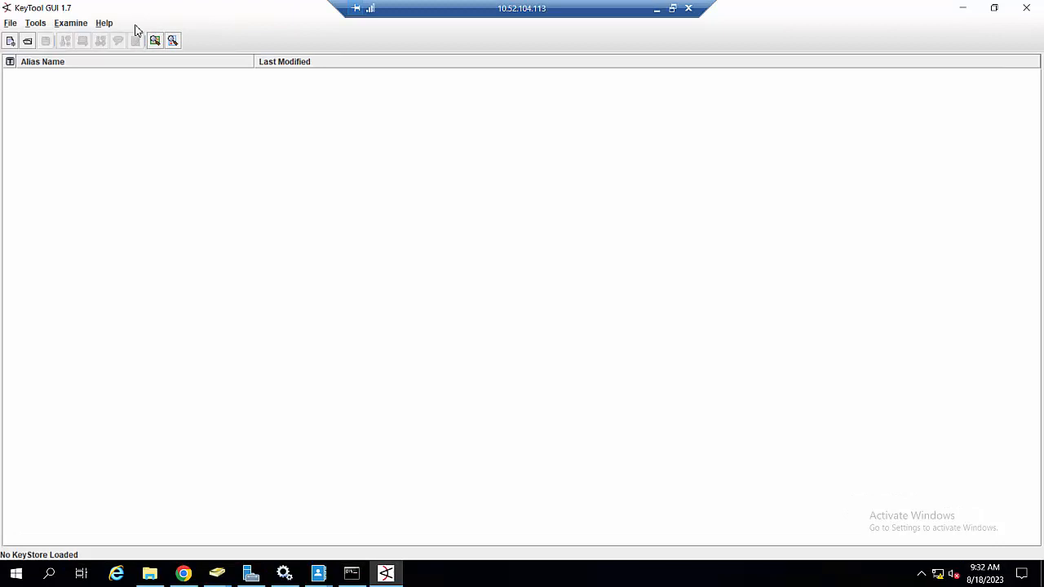
{"action": "left_click", "coordinate": [28, 41]}
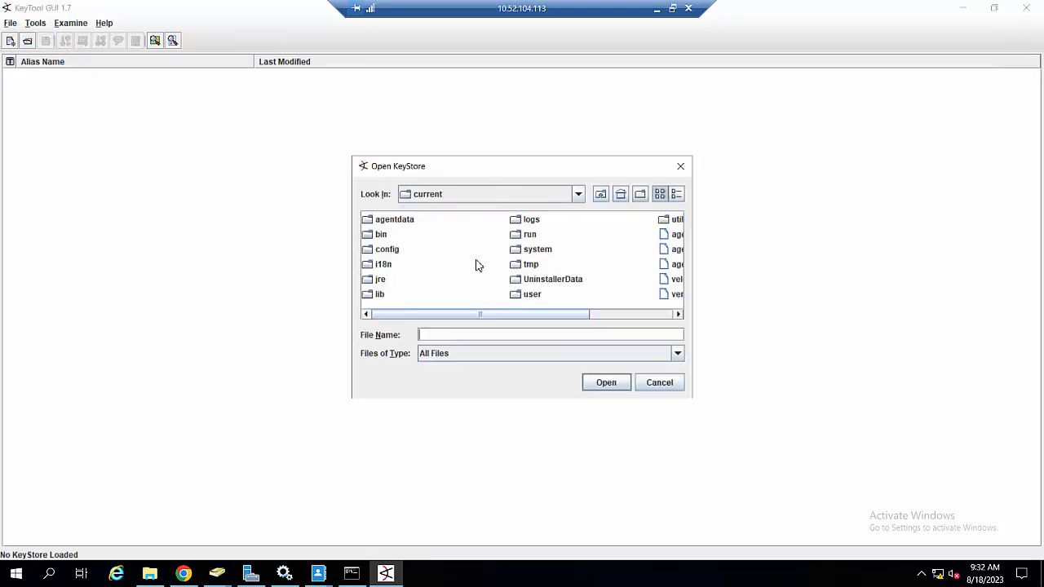
{"action": "left_click", "coordinate": [578, 198]}
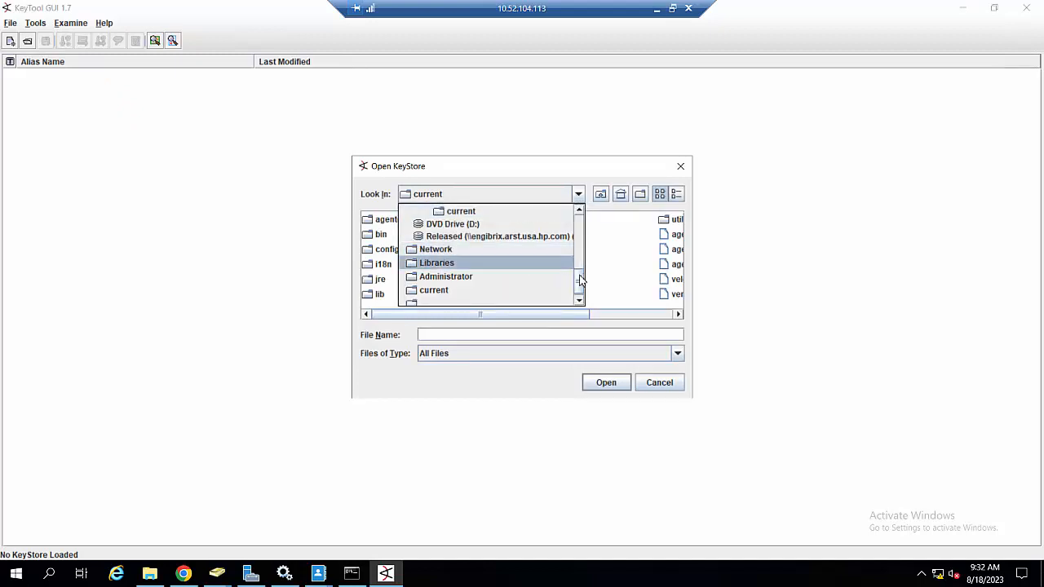
{"action": "scroll", "coordinate": [579, 265], "scroll_direction": "up", "scroll_amount": 2}
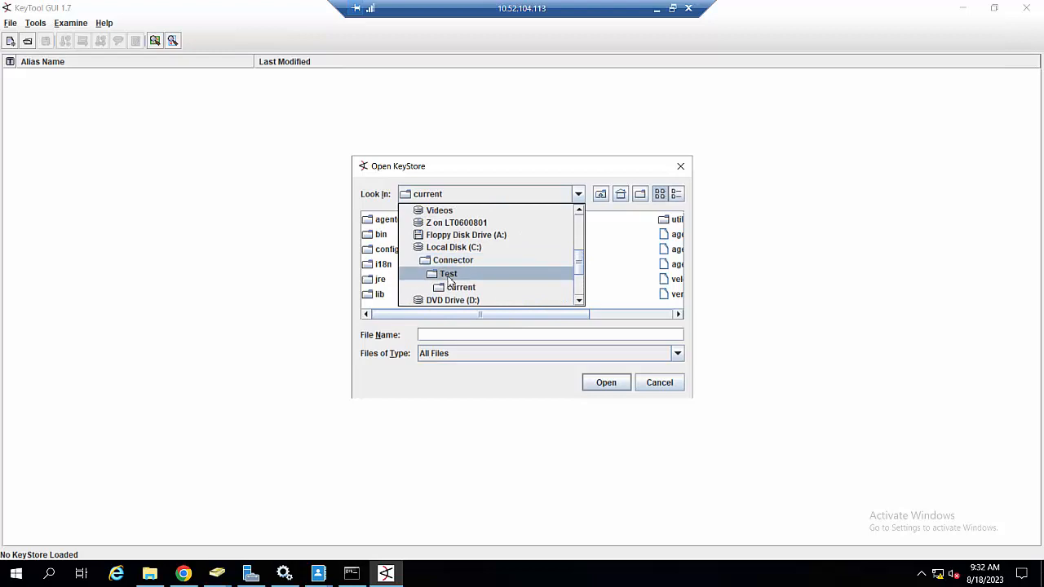
{"action": "left_click", "coordinate": [458, 292]}
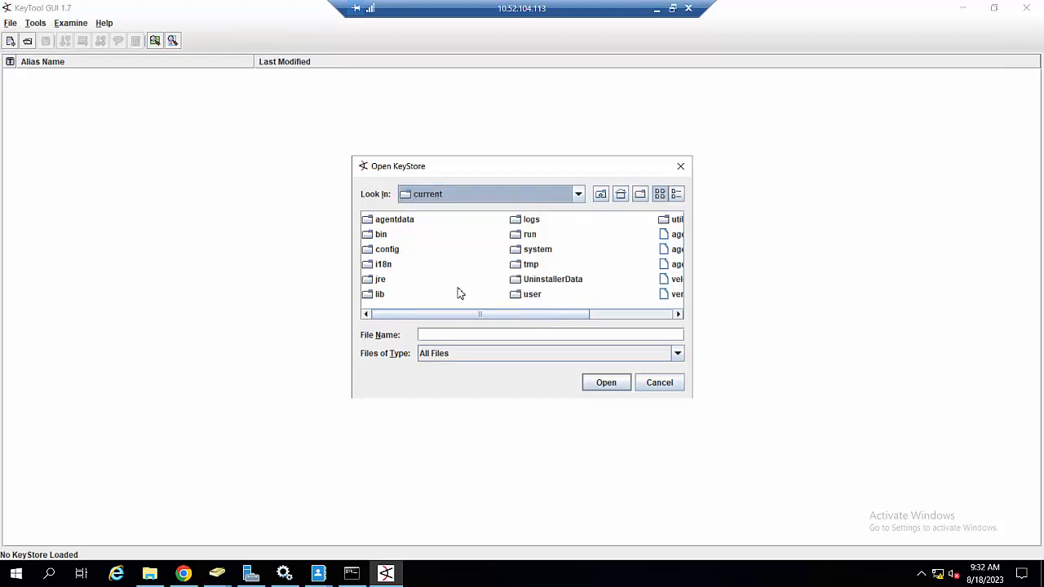
Step: Go into jre\lib\security and open the cacerts keystore file
{"action": "left_click", "coordinate": [380, 279]}
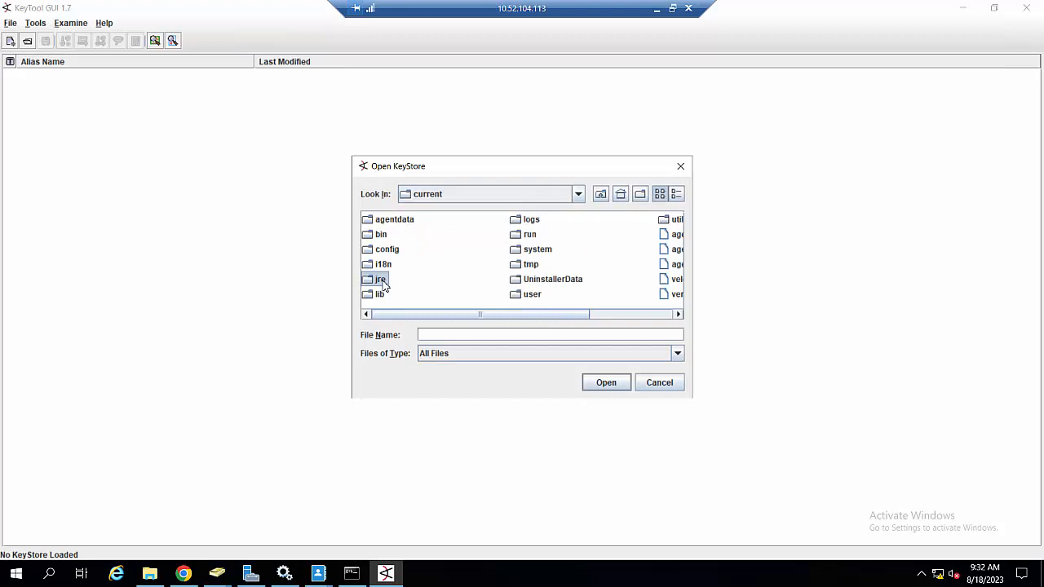
{"action": "double_click", "coordinate": [382, 281]}
{"action": "left_click", "coordinate": [381, 235]}
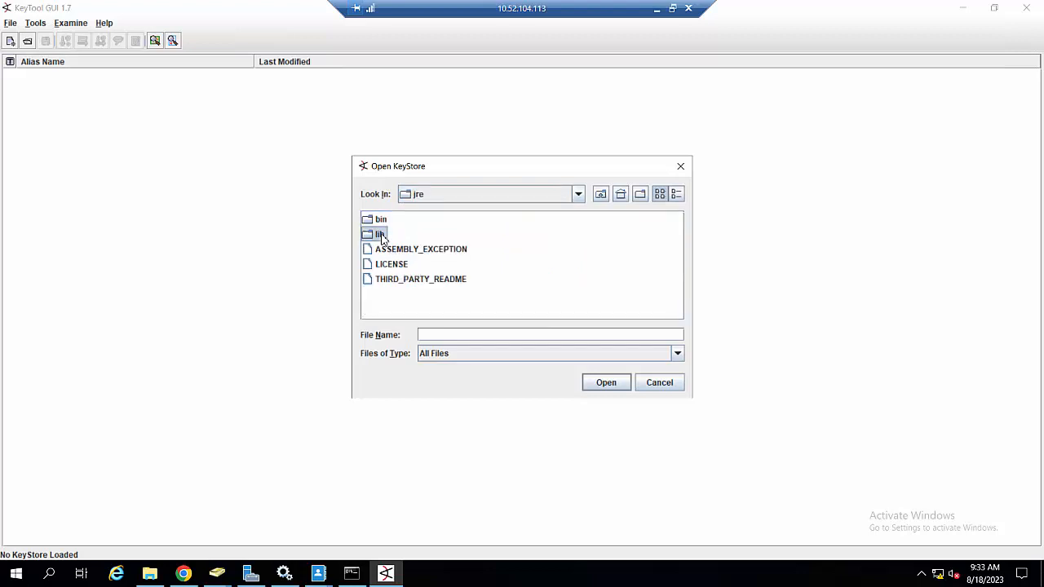
{"action": "double_click", "coordinate": [381, 235]}
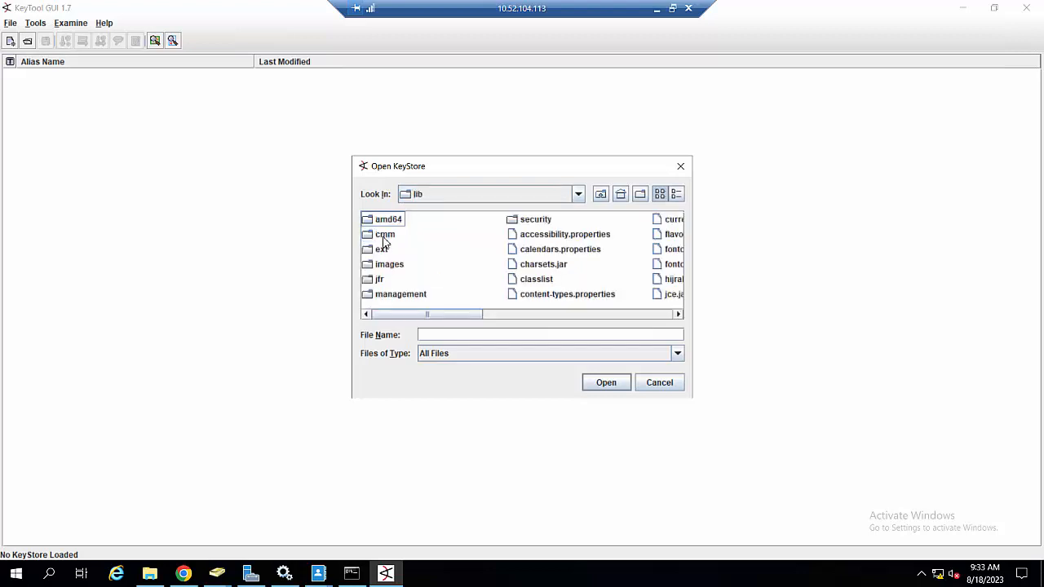
{"action": "left_click", "coordinate": [536, 222]}
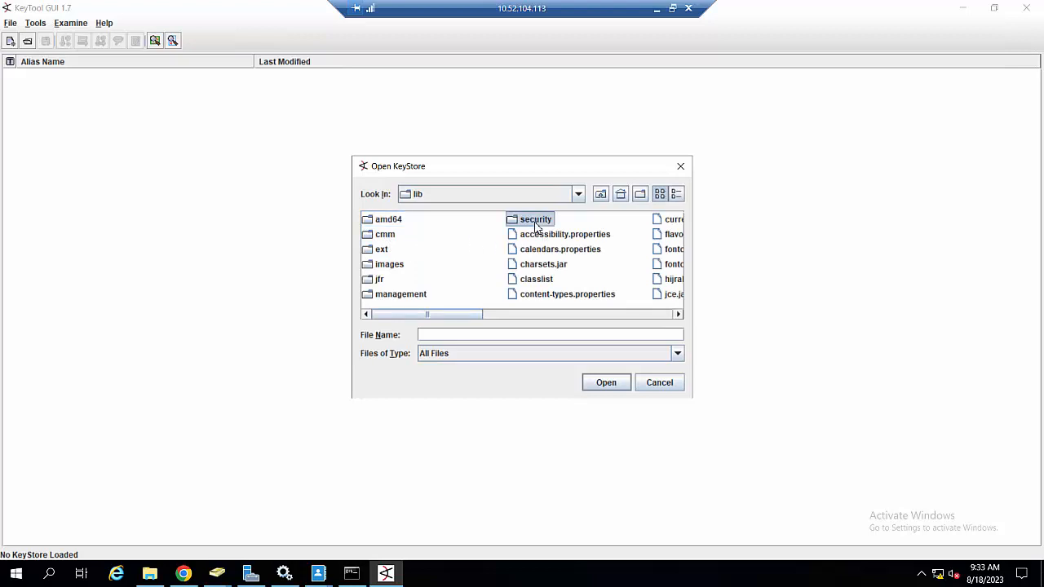
{"action": "double_click", "coordinate": [536, 221]}
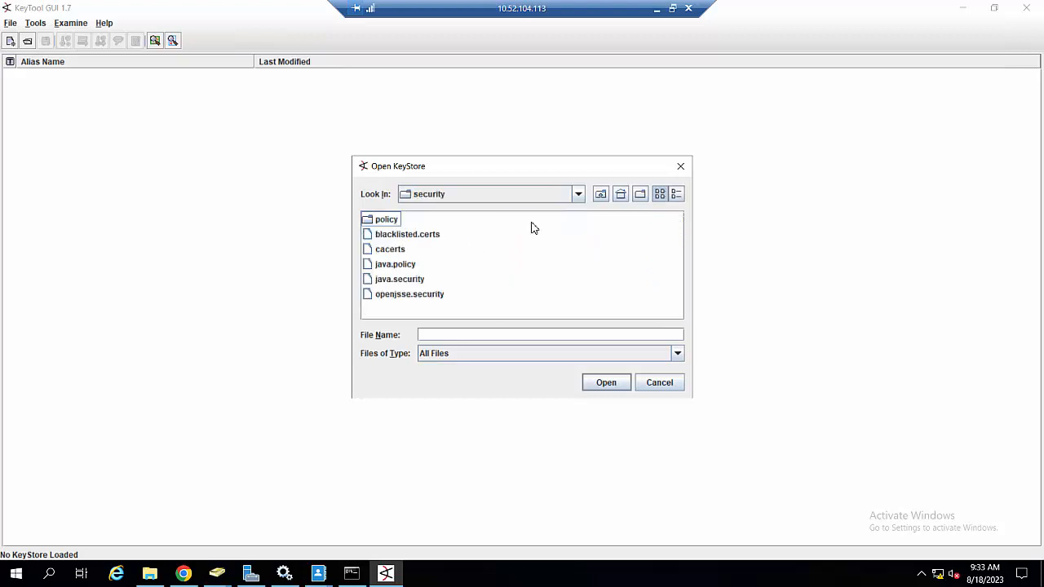
{"action": "double_click", "coordinate": [391, 249]}
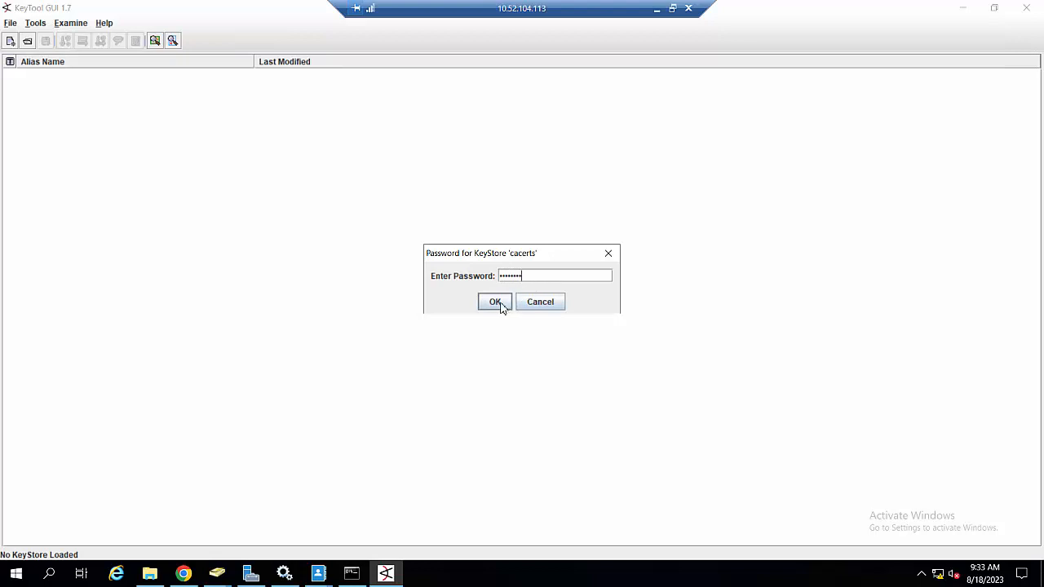
Step: Open Notepad and type the default cacerts keystore password
{"action": "left_click", "coordinate": [51, 574]}
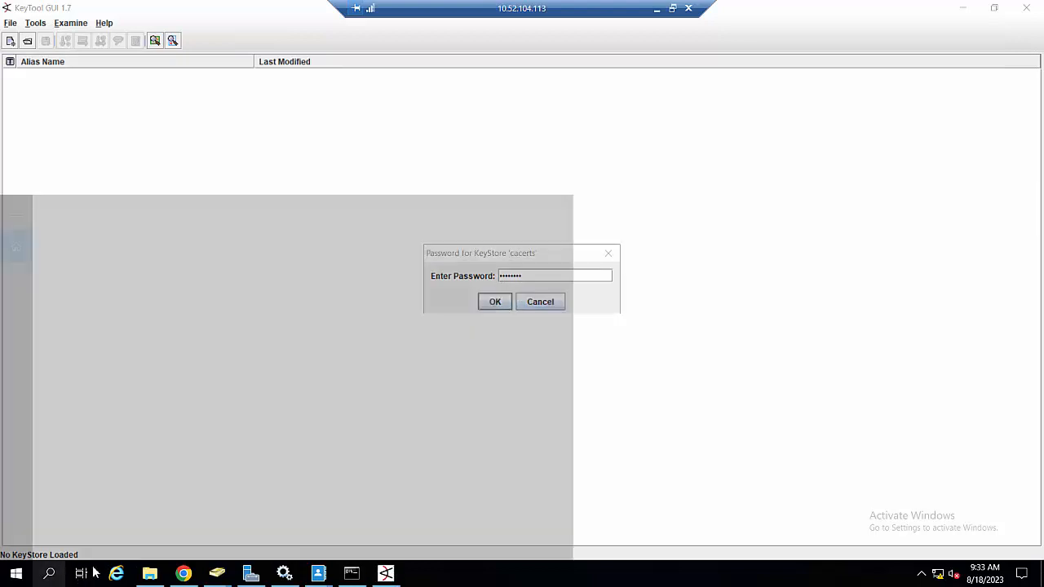
{"action": "type", "text": "not"}
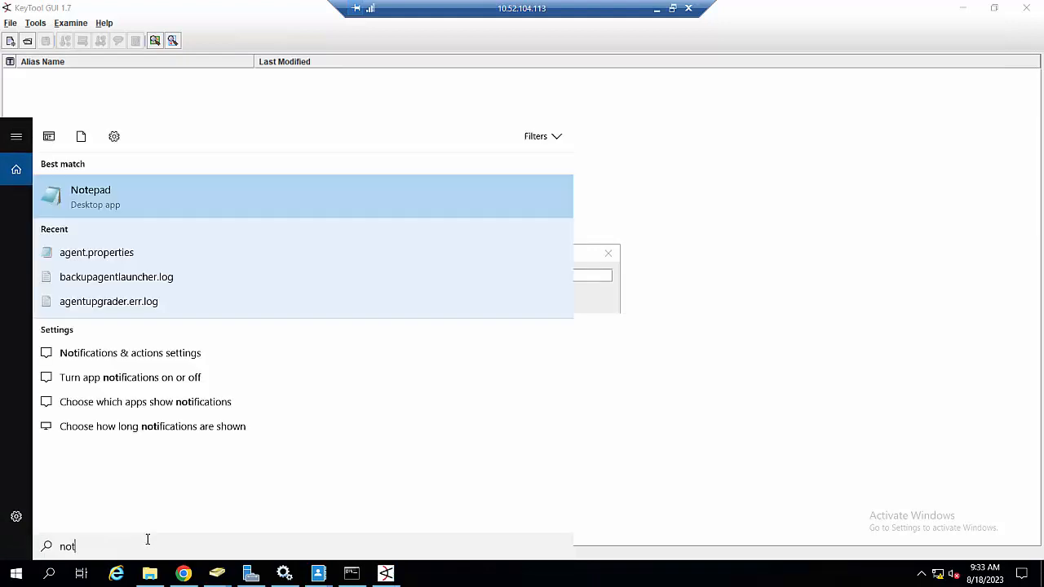
{"action": "left_click", "coordinate": [276, 198]}
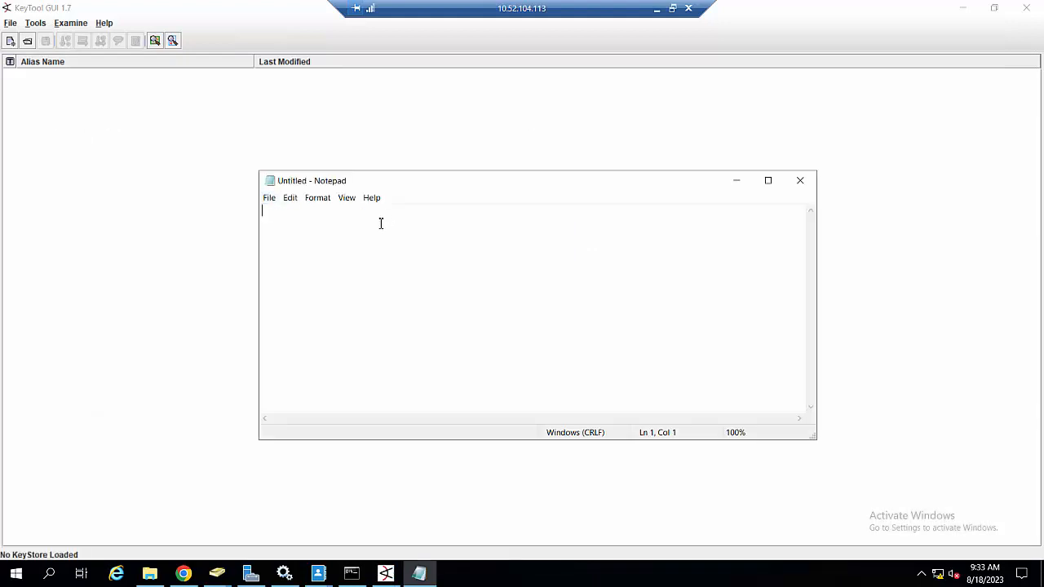
{"action": "type", "text": "changeit"}
Step: Shrink Notepad and move it aside, then confirm the keystore password prompt
{"action": "left_click_drag", "start_coordinate": [814, 439], "coordinate": [423, 253]}
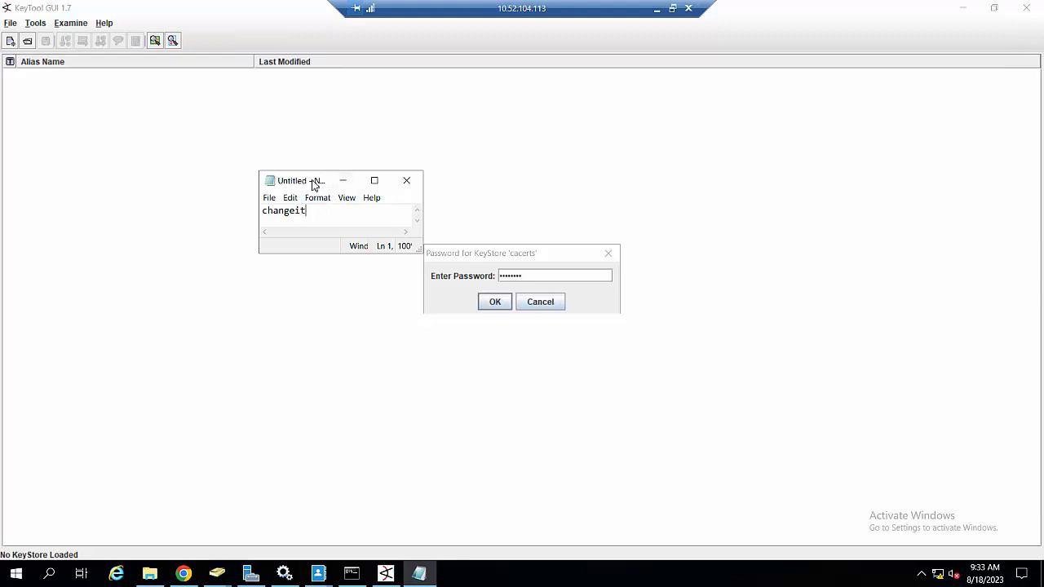
{"action": "left_click_drag", "start_coordinate": [318, 176], "coordinate": [823, 110]}
{"action": "left_click", "coordinate": [544, 282]}
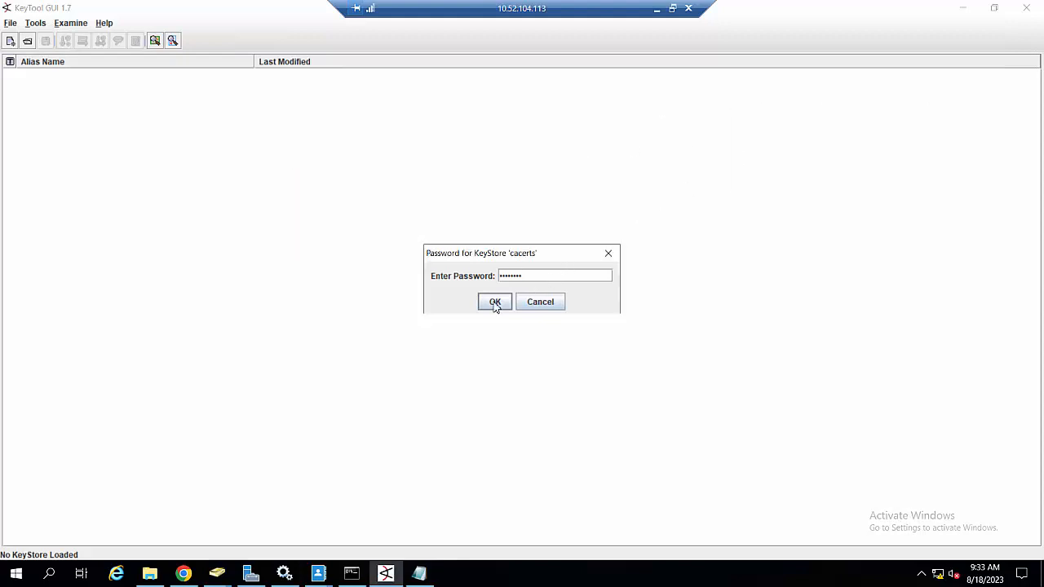
{"action": "left_click", "coordinate": [494, 301]}
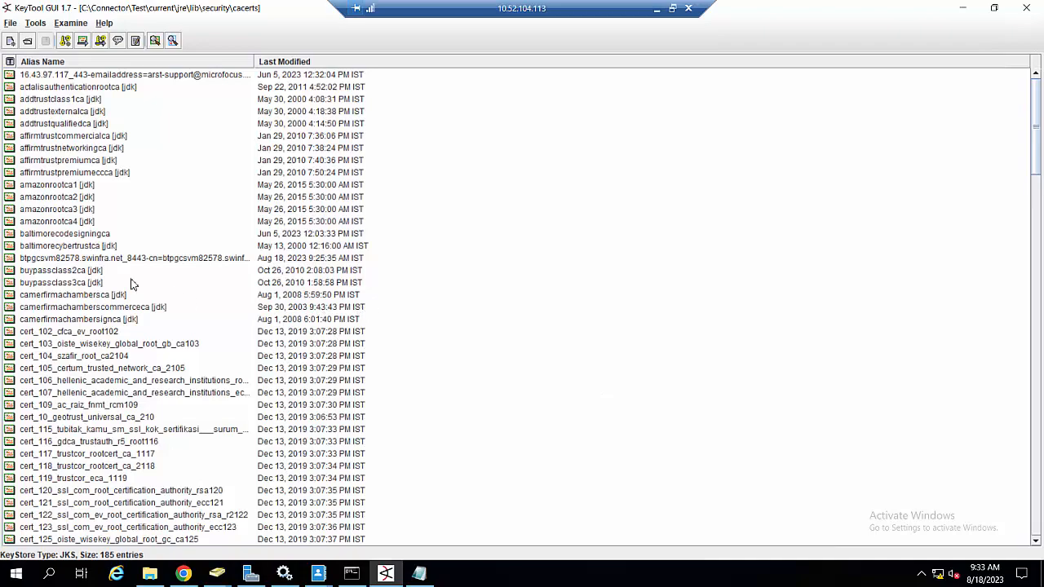
Step: Scroll through the 185 cacerts entries and open the Tools menu
{"action": "scroll", "coordinate": [225, 344], "scroll_direction": "down", "scroll_amount": 20}
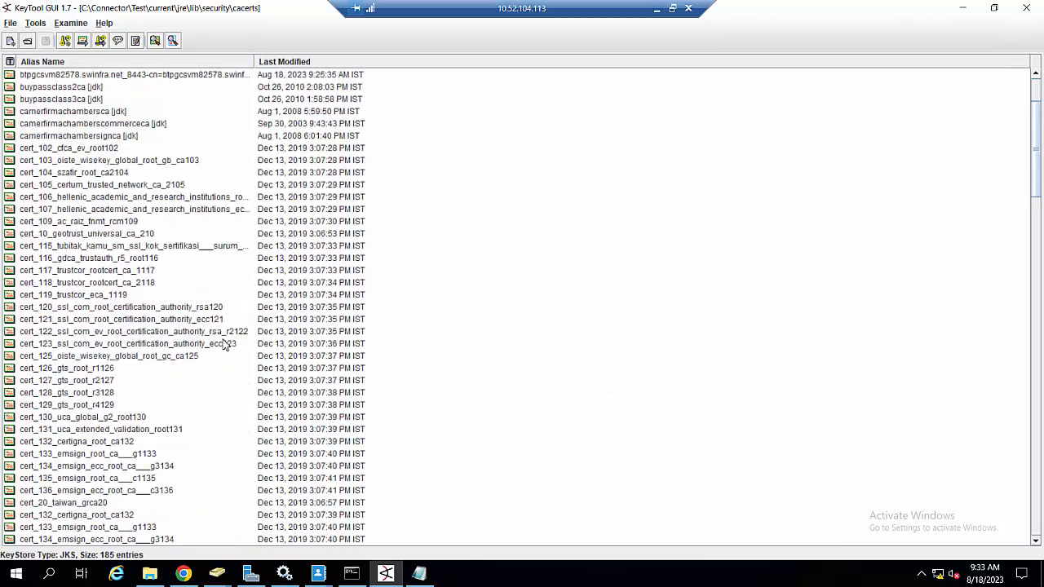
{"action": "scroll", "coordinate": [225, 342], "scroll_direction": "up", "scroll_amount": 20}
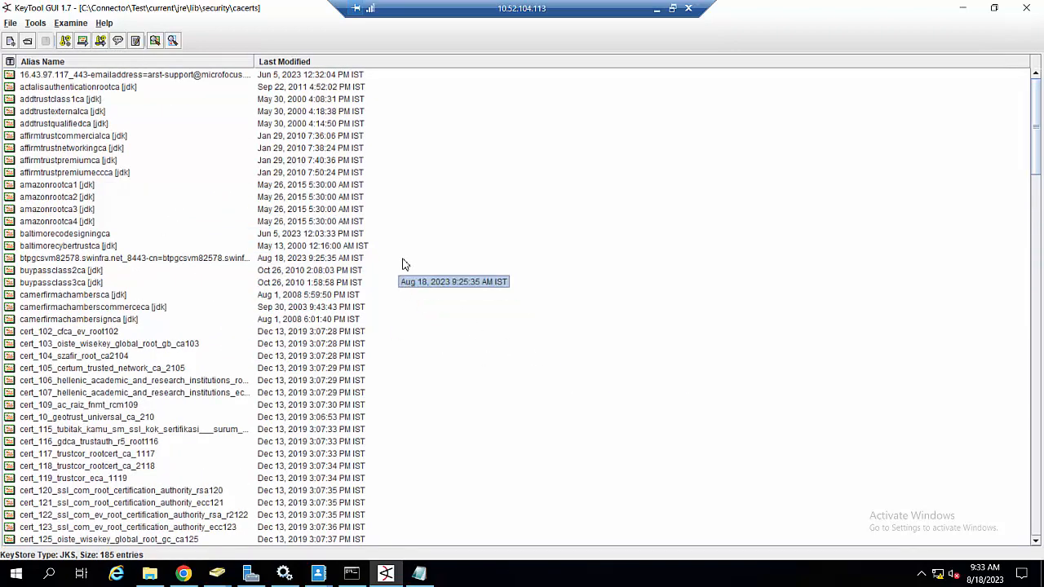
{"action": "left_click", "coordinate": [36, 26]}
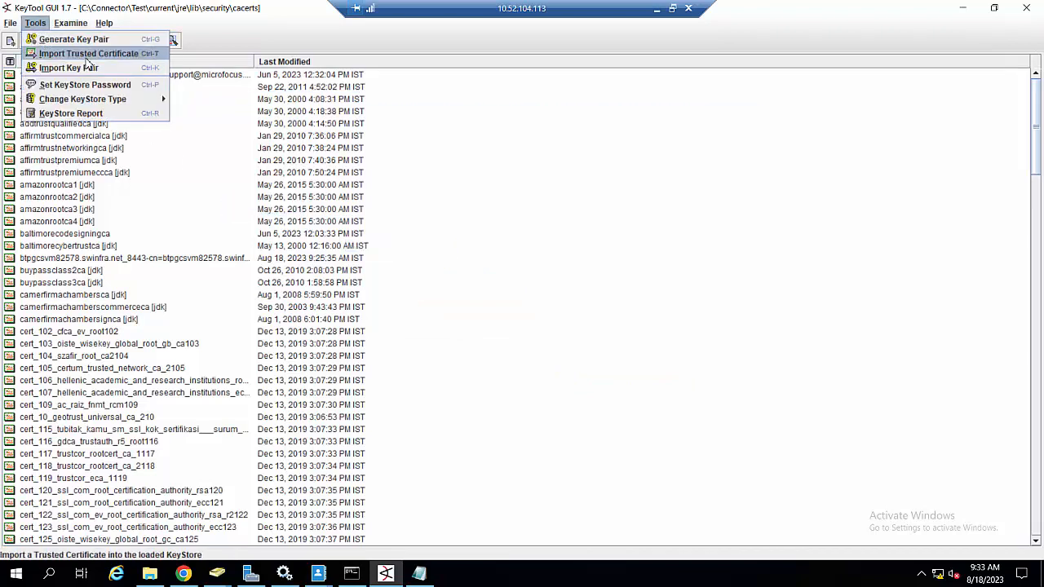
Step: Choose Import Trusted Certificate and import btpgcsvm82578.swinfra.net.crt from Downloads
{"action": "left_click", "coordinate": [85, 56]}
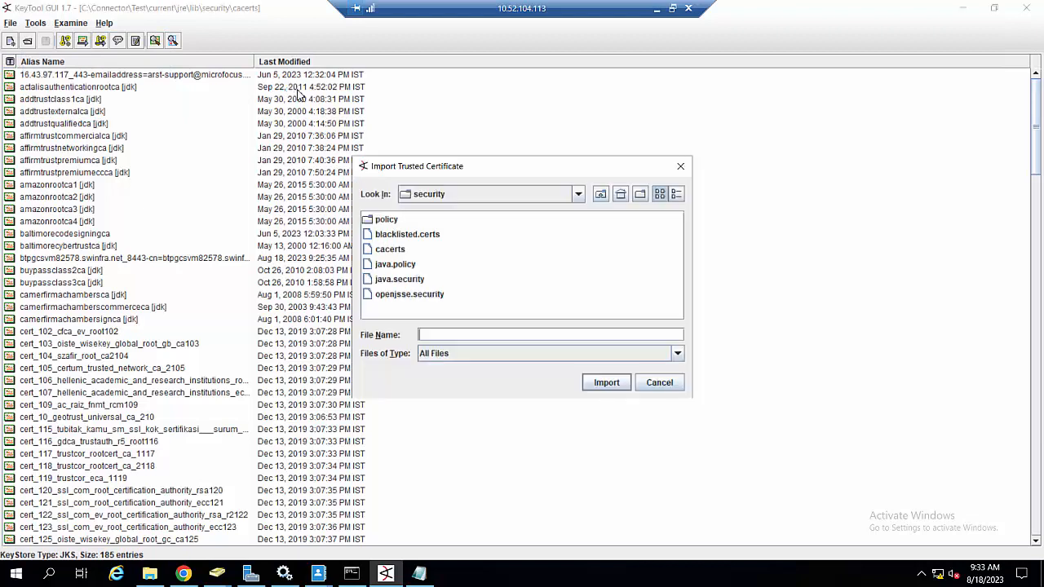
{"action": "left_click", "coordinate": [579, 194]}
{"action": "scroll", "coordinate": [461, 265], "scroll_direction": "up", "scroll_amount": 6}
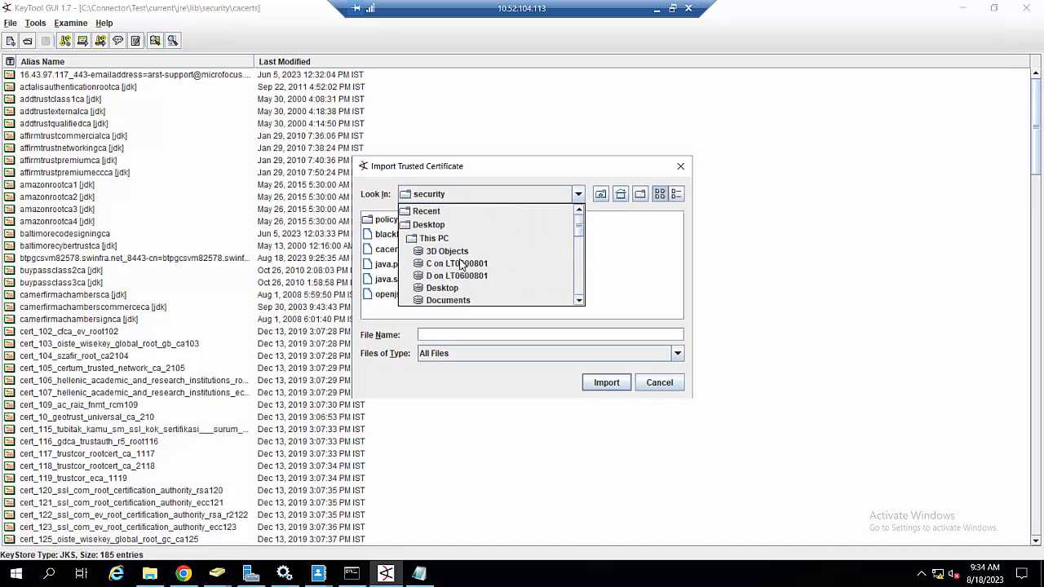
{"action": "scroll", "coordinate": [462, 265], "scroll_direction": "down", "scroll_amount": 1}
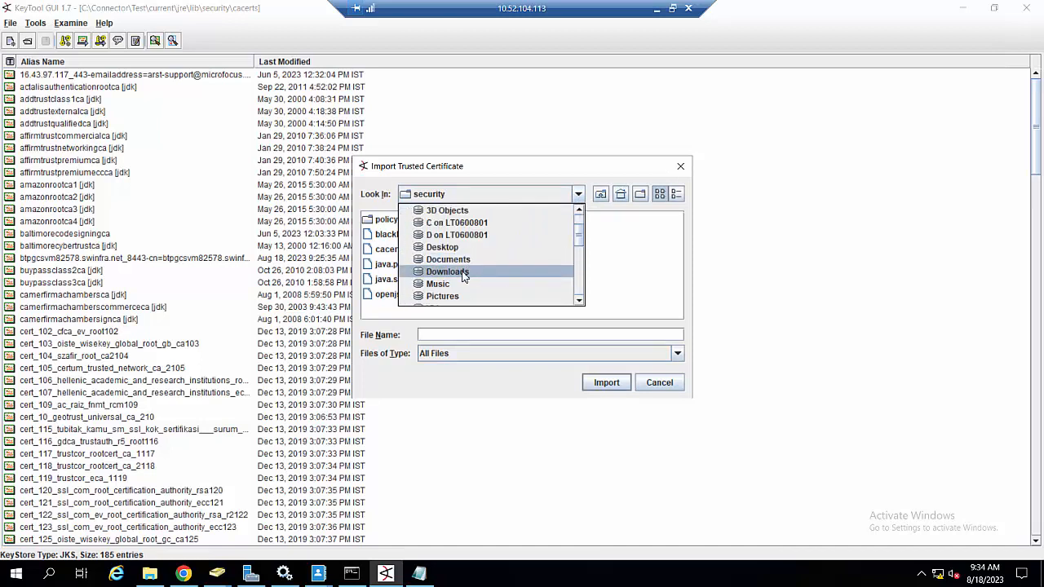
{"action": "left_click", "coordinate": [446, 271]}
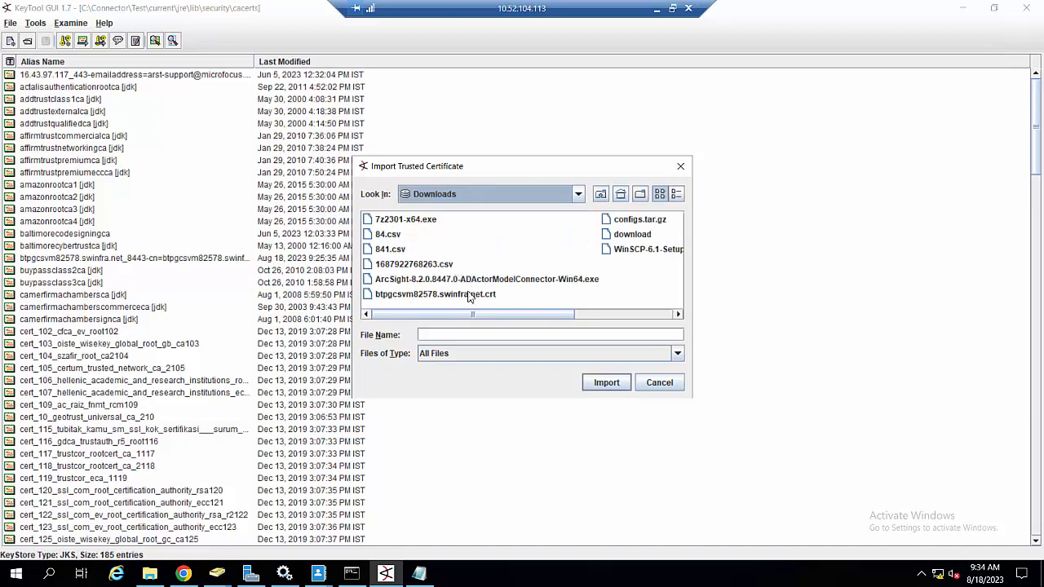
{"action": "left_click", "coordinate": [418, 297]}
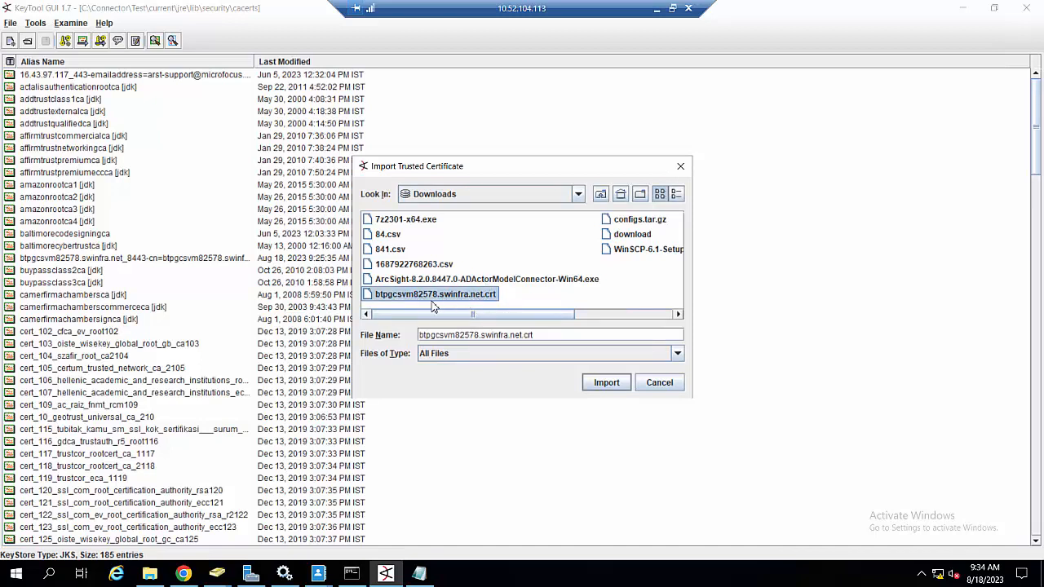
{"action": "left_click", "coordinate": [606, 384]}
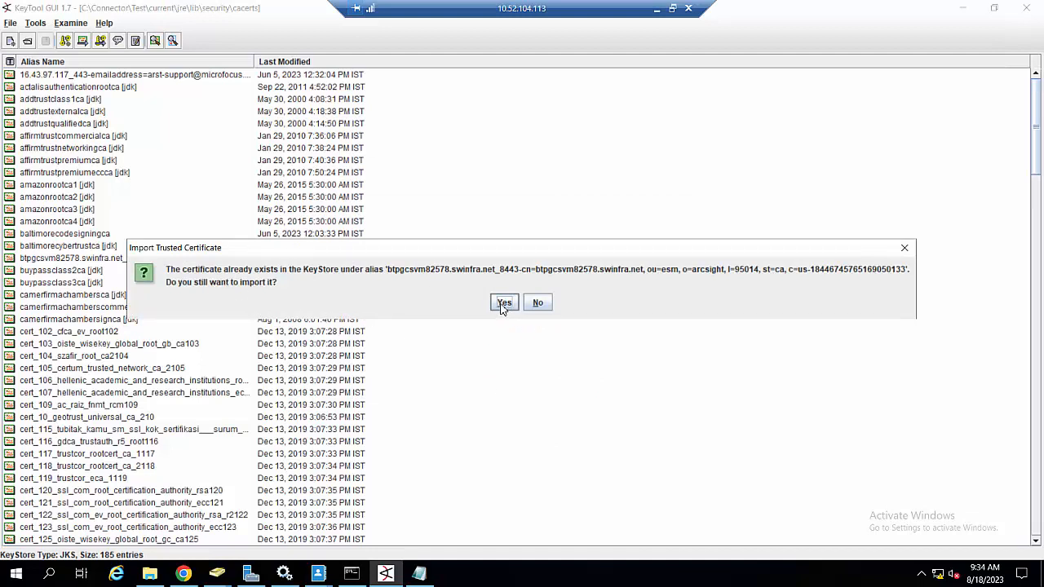
Step: Import anyway and accept the alias btpgcsvm82578.swinfra.net to finish the import
{"action": "left_click", "coordinate": [503, 304]}
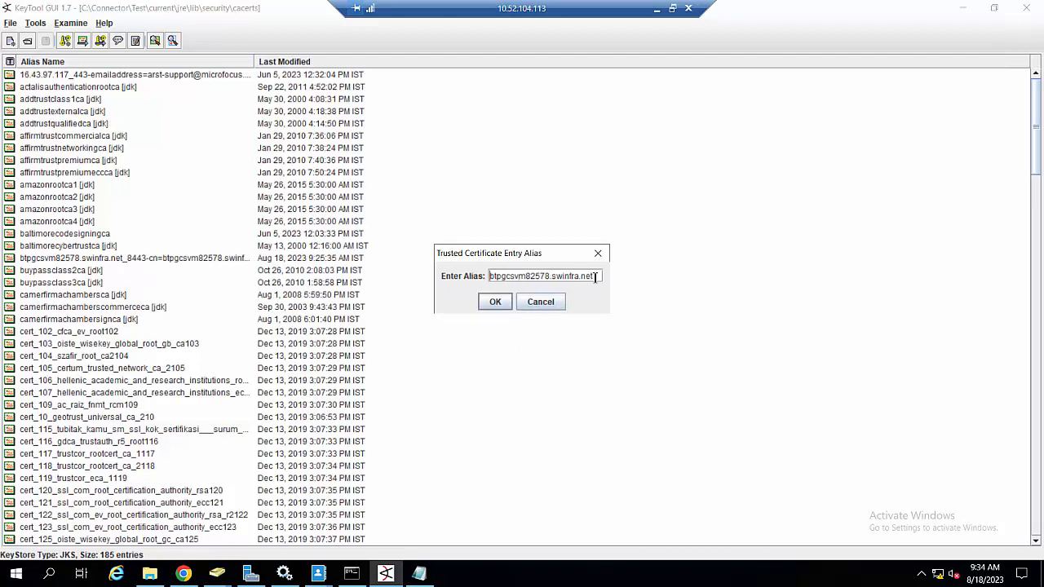
{"action": "left_click_drag", "start_coordinate": [490, 277], "coordinate": [599, 279]}
{"action": "left_click", "coordinate": [515, 282]}
{"action": "left_click_drag", "start_coordinate": [492, 279], "coordinate": [599, 278]}
{"action": "left_click", "coordinate": [494, 301]}
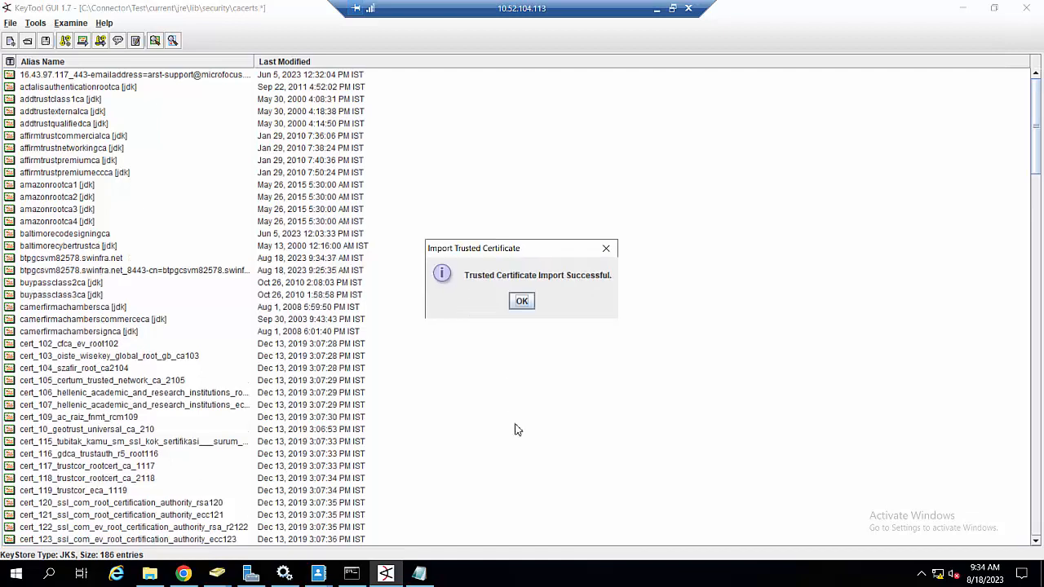